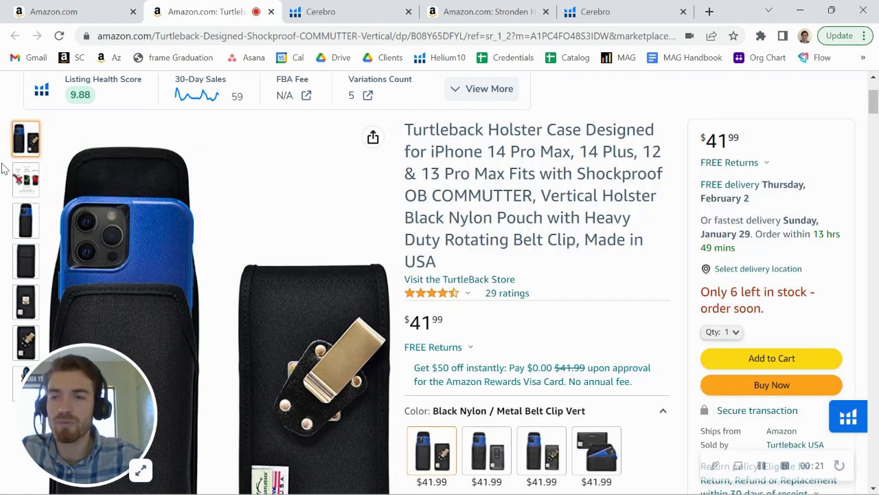
Show the Turtleback Keyword Distribution and highlight its 84 organic and 464 sponsored counts.
left_click(346, 6)
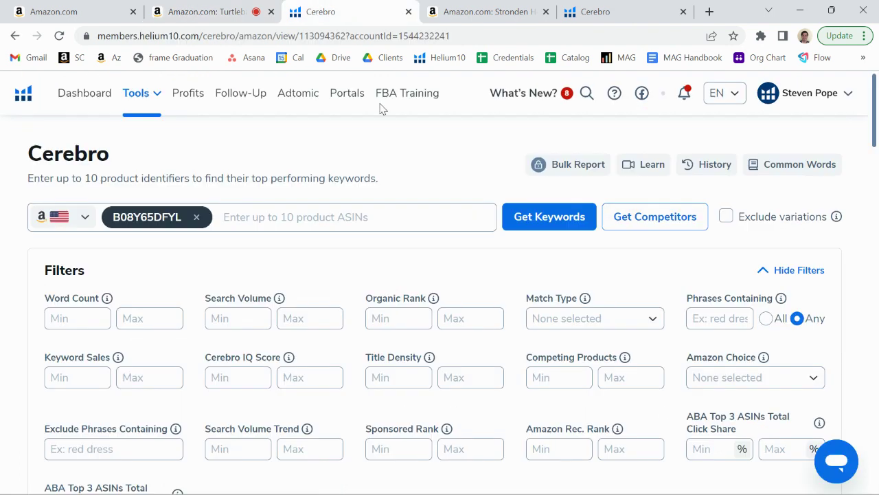
scroll(419, 195, "down", 2)
scroll(457, 300, "down", 3)
scroll(458, 306, "down", 2)
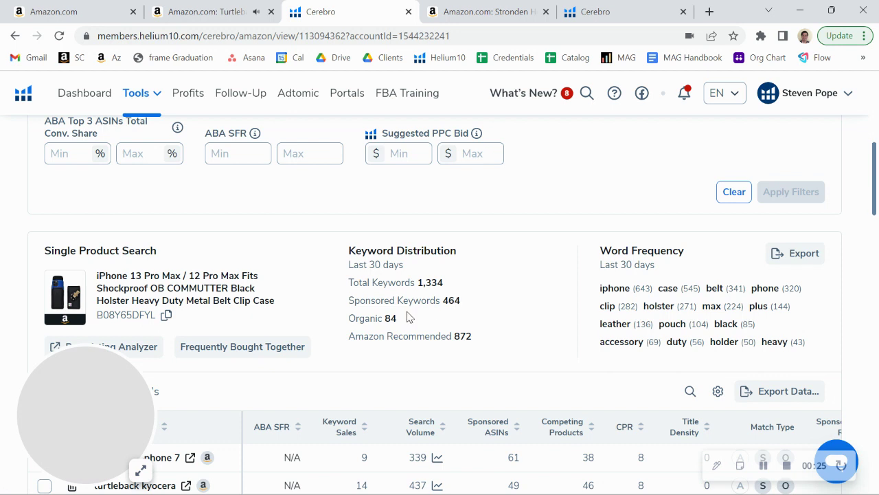
left_click_drag(396, 318, 385, 318)
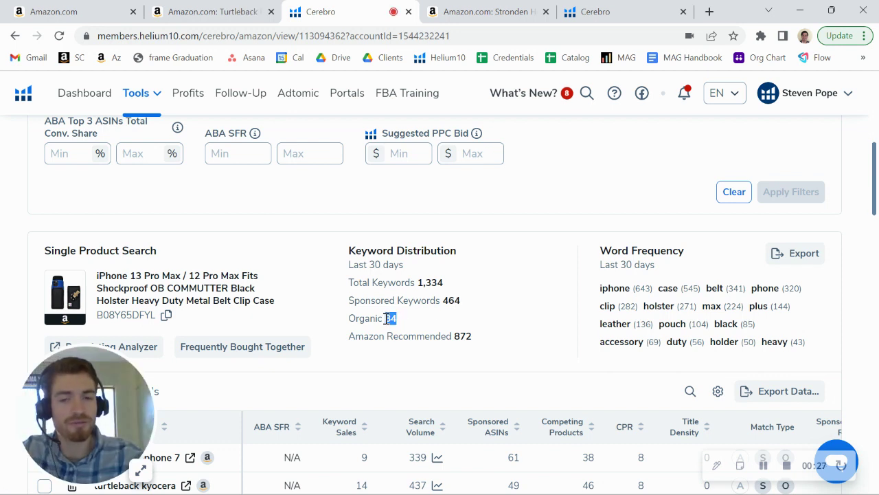
left_click_drag(443, 300, 462, 300)
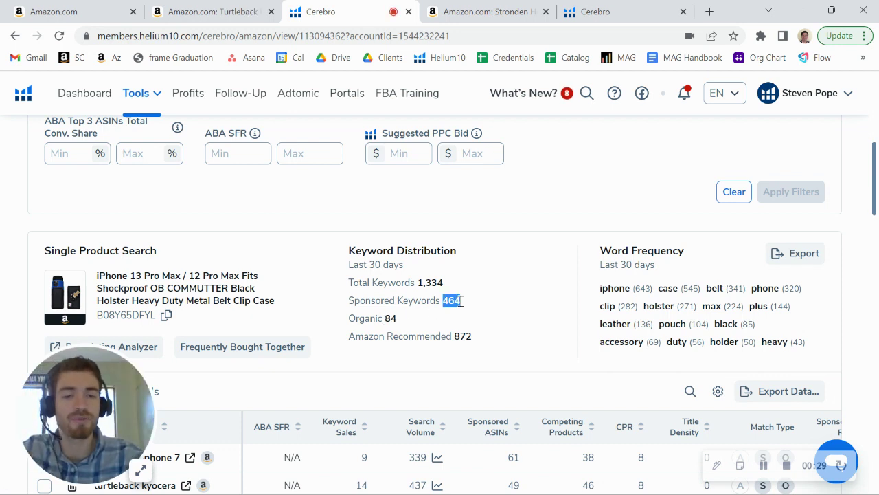
left_click(475, 318)
Re-highlight the 464 Sponsored Keywords count after scrolling the Turtleback results.
scroll(475, 318, "down", 1)
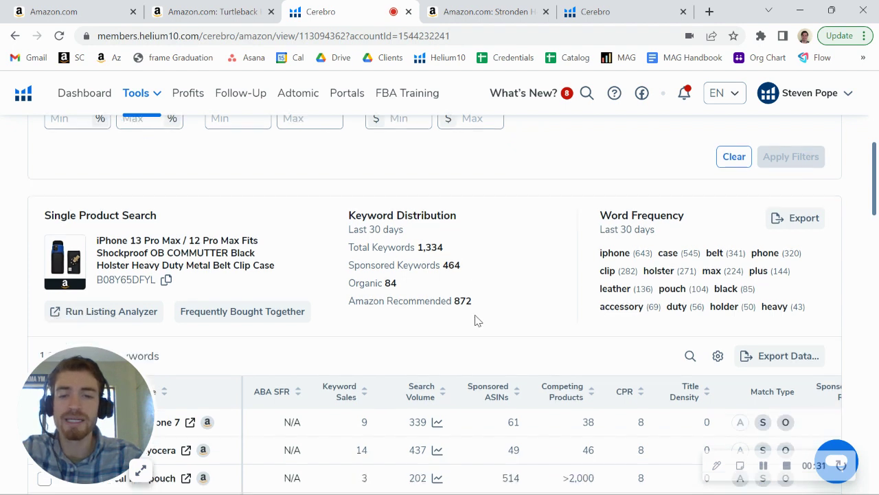
scroll(476, 319, "down", 4)
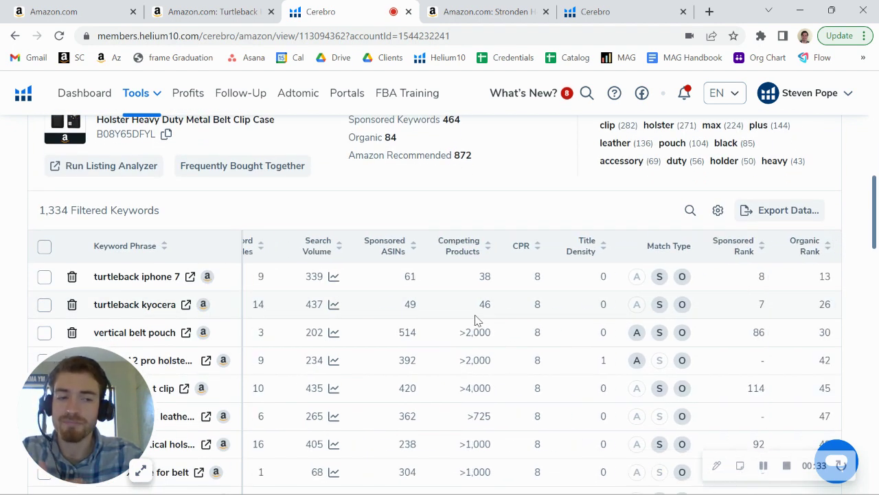
scroll(476, 319, "up", 3)
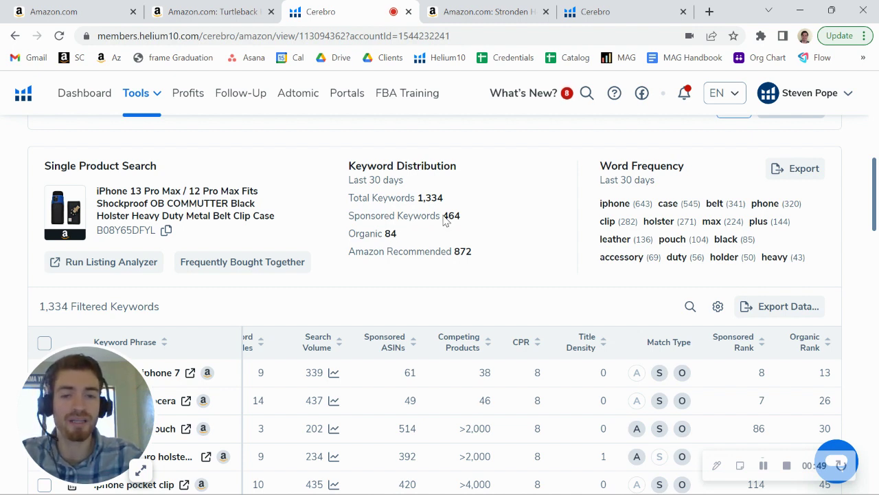
left_click_drag(444, 219, 464, 223)
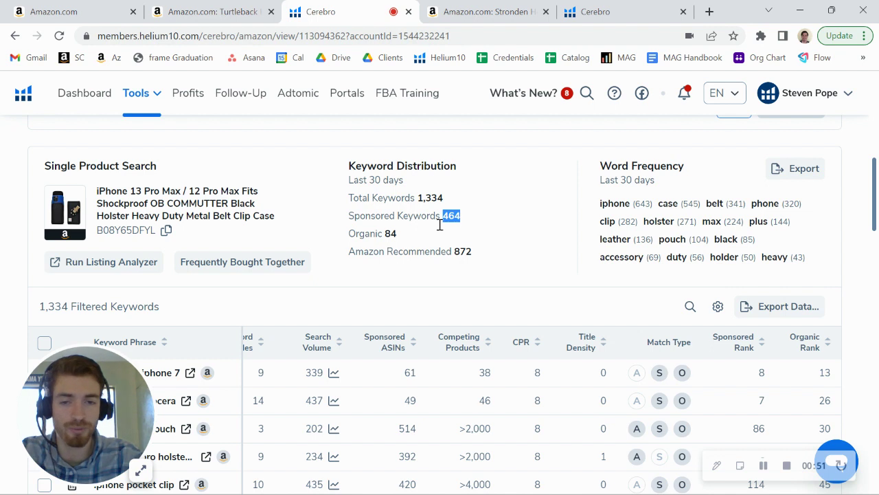
left_click(397, 236)
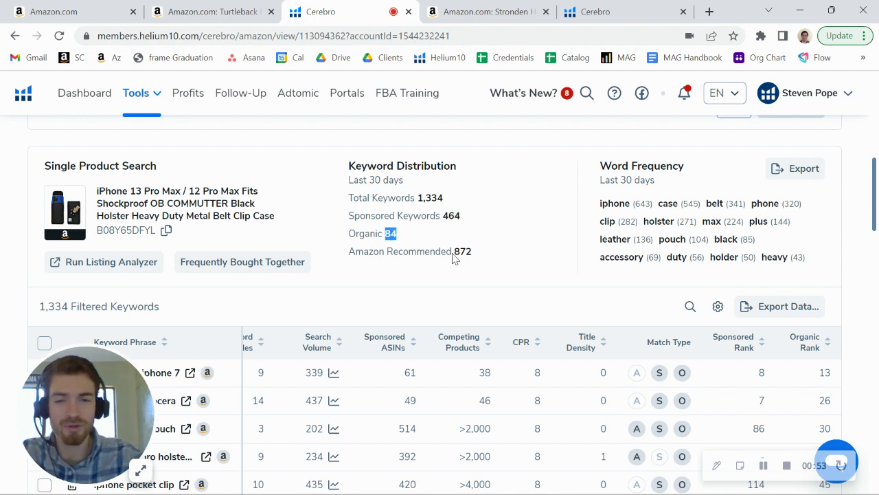
Mark Organic Rank 13 on the first Turtleback keyword, then return to its Amazon listing.
scroll(453, 254, "down", 2)
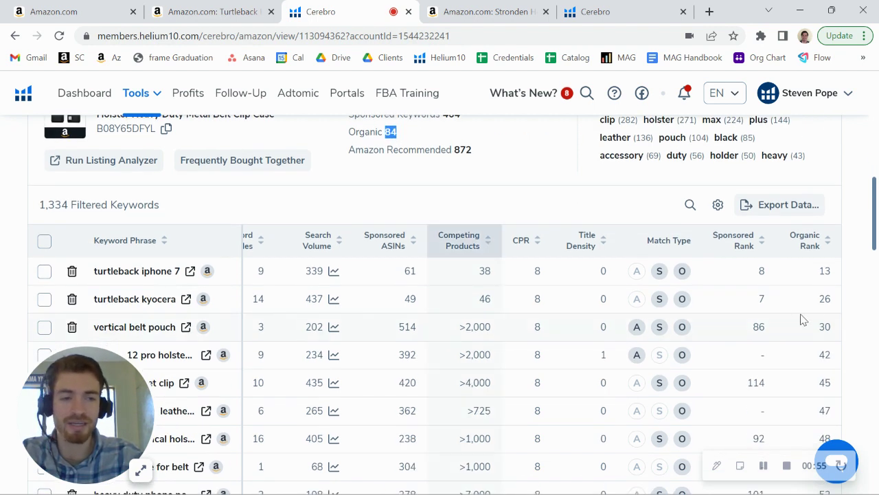
double_click(823, 271)
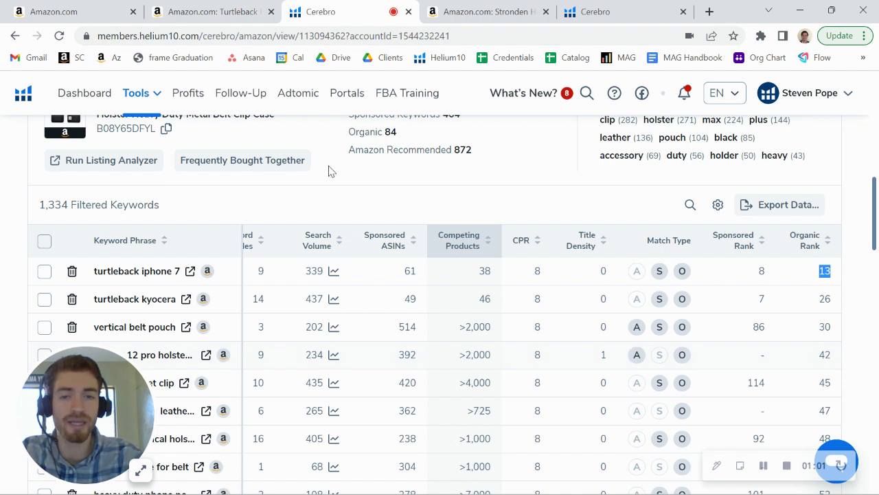
scroll(329, 170, "up", 1)
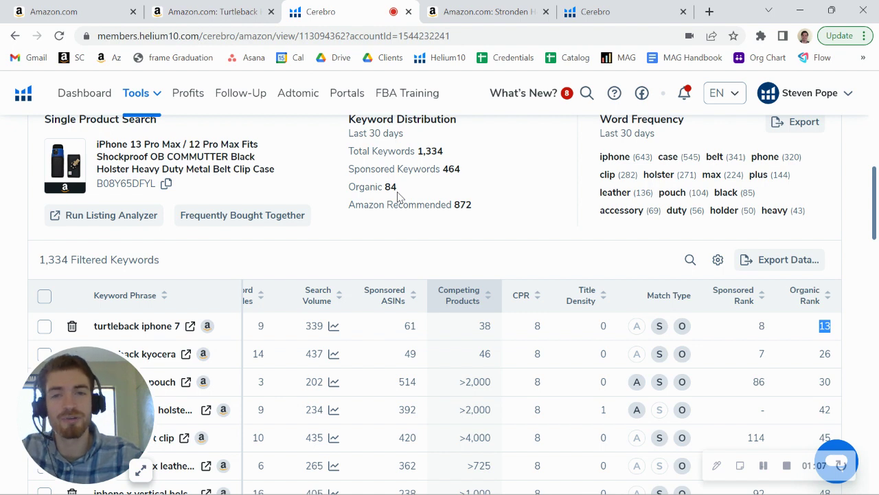
left_click(233, 8)
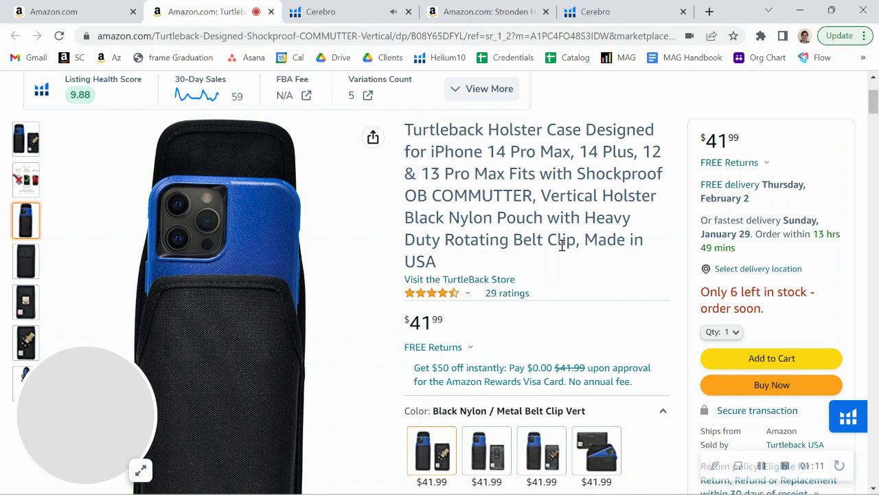
Glance at the Turtleback Cerebro results, then bring up the Stronden listing's title.
left_click(331, 7)
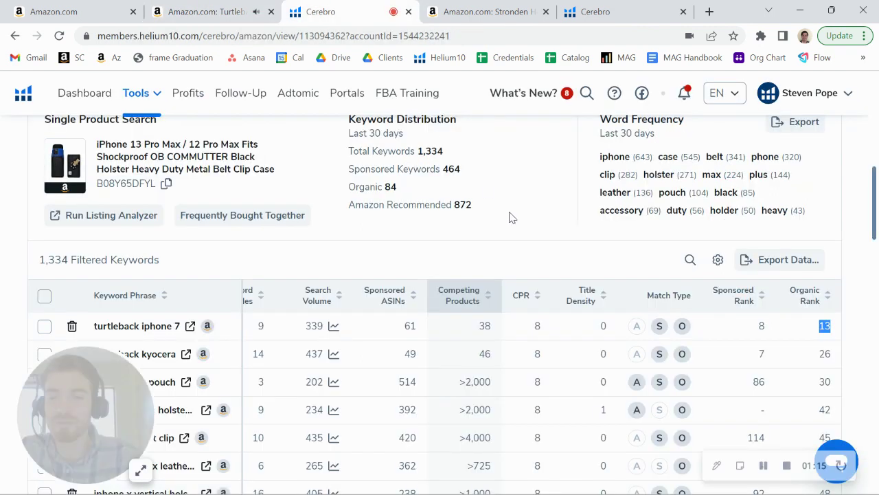
scroll(509, 217, "down", 2)
scroll(511, 215, "up", 5)
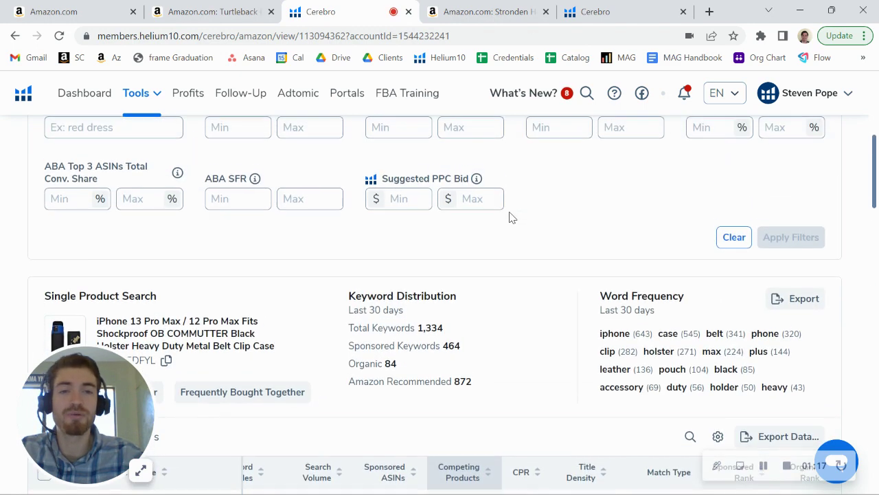
left_click(517, 6)
scroll(526, 219, "up", 1)
scroll(527, 219, "up", 8)
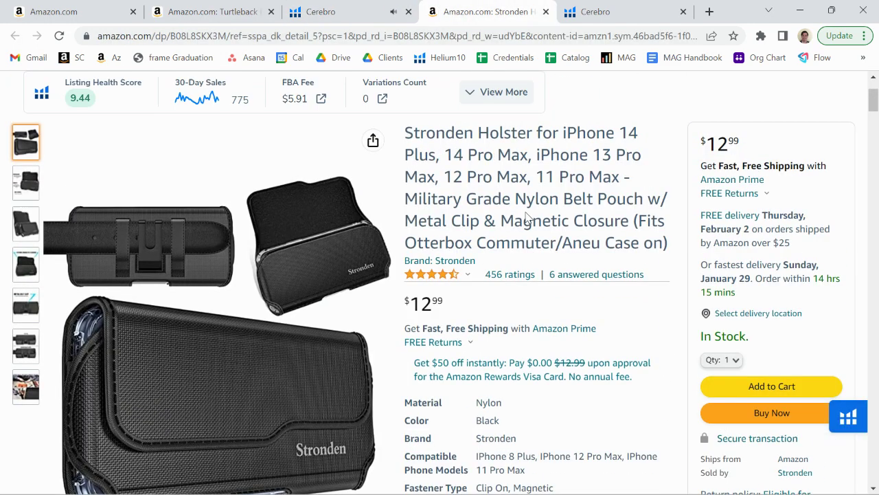
scroll(527, 217, "down", 1)
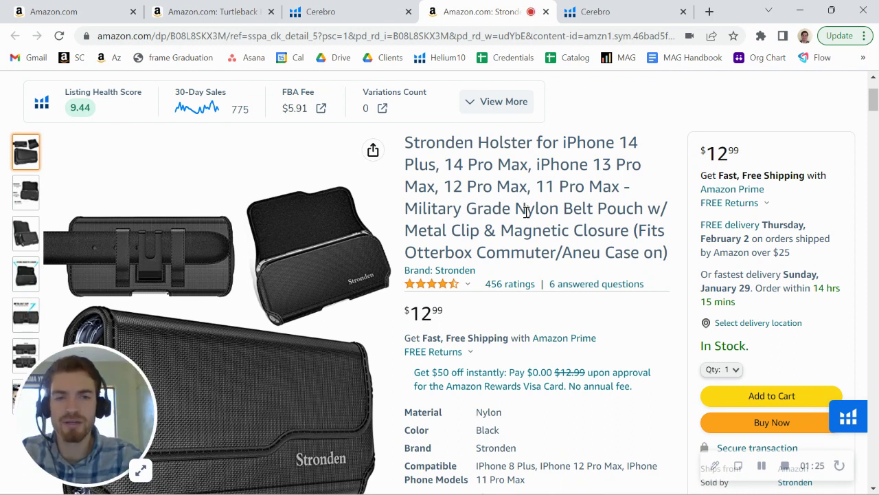
Highlight the Stronden Cerebro counts: 458 organic and 82 sponsored keywords.
left_click(629, 6)
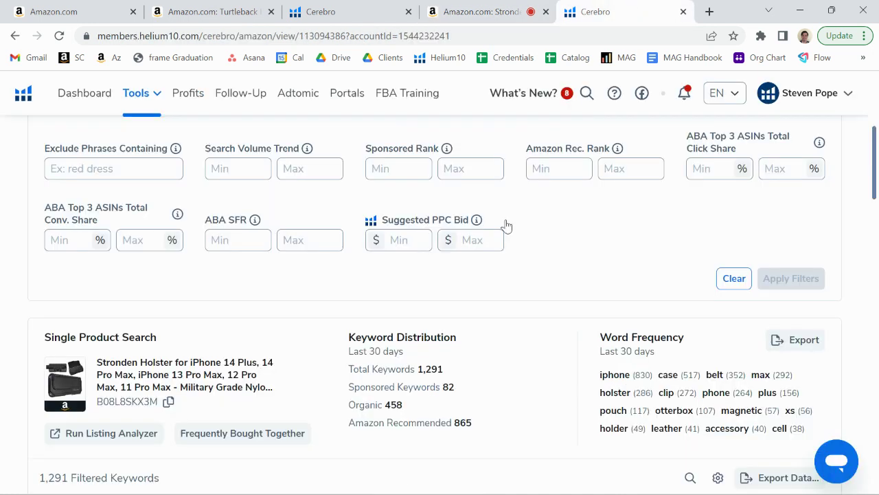
scroll(502, 233, "down", 3)
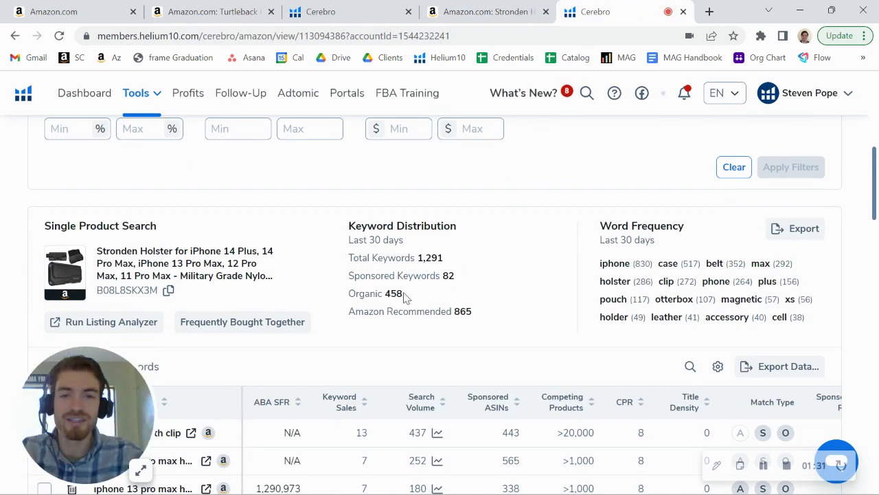
left_click_drag(405, 297, 386, 293)
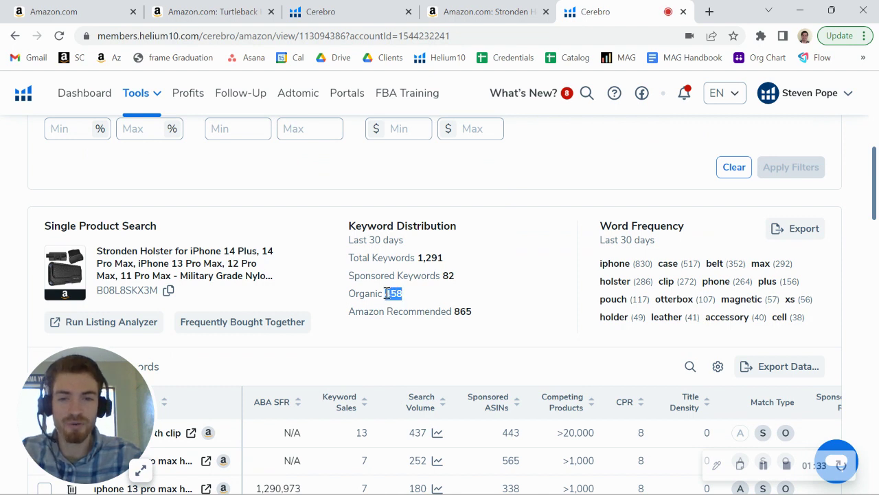
left_click(398, 297)
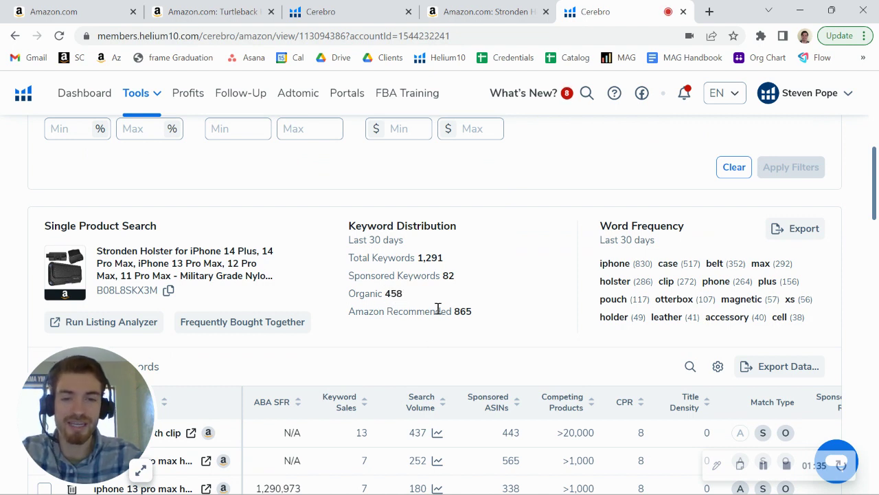
left_click(340, 7)
left_click(627, 6)
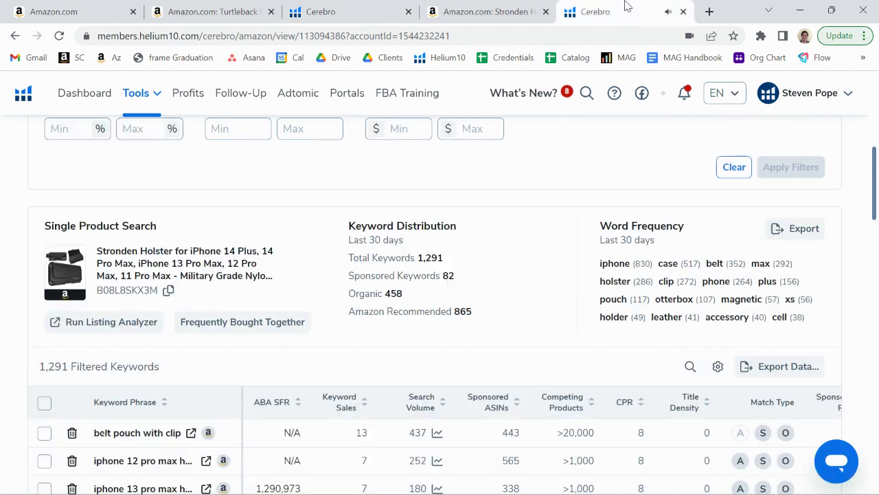
left_click_drag(443, 275, 454, 272)
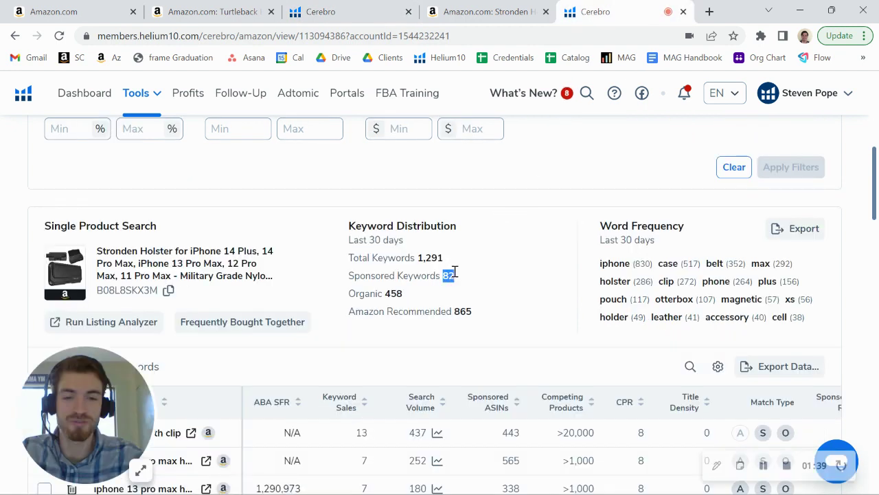
Scan the Stronden organic ranks in the keyword table, then return to the Turtleback listing.
scroll(519, 243, "down", 3)
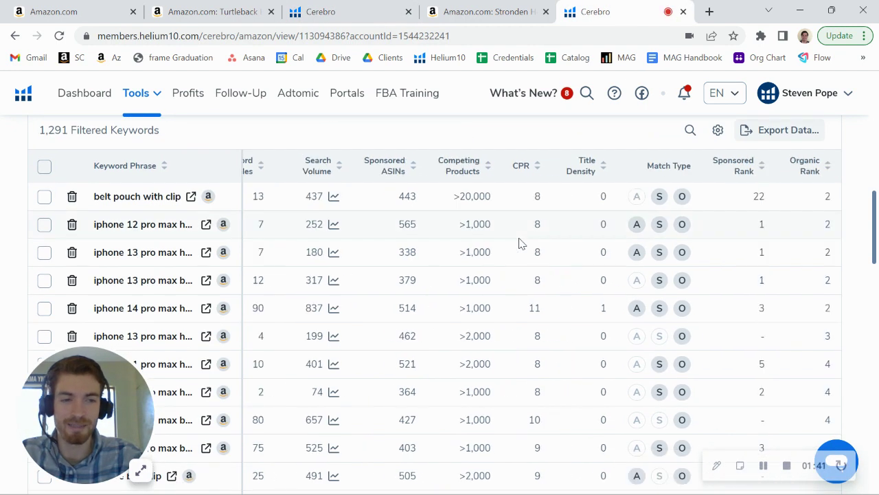
scroll(519, 243, "left", 3)
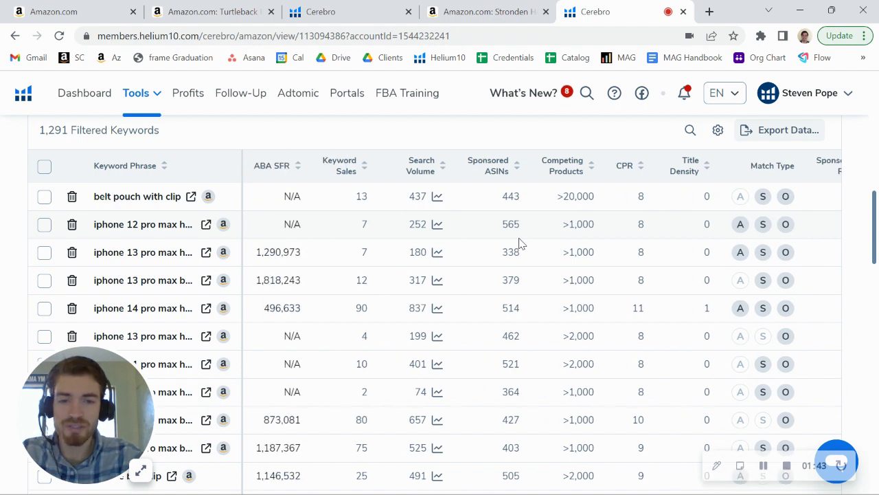
scroll(515, 246, "down", 1)
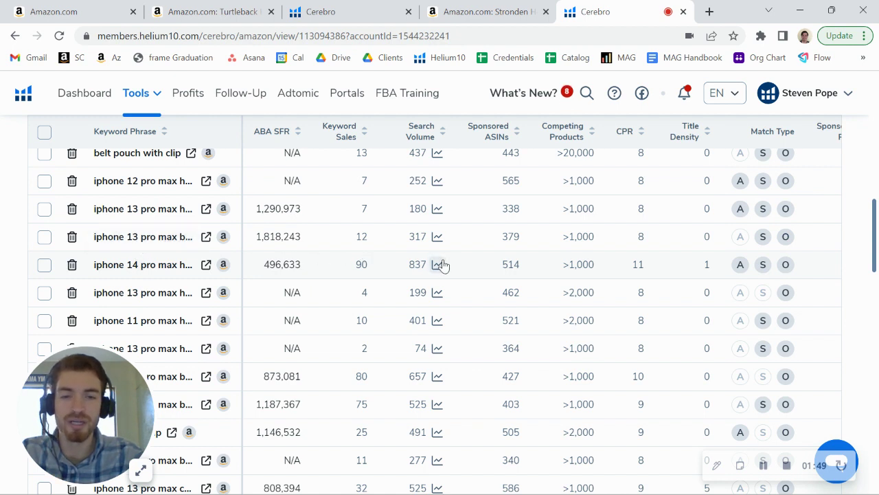
scroll(443, 265, "right", 3)
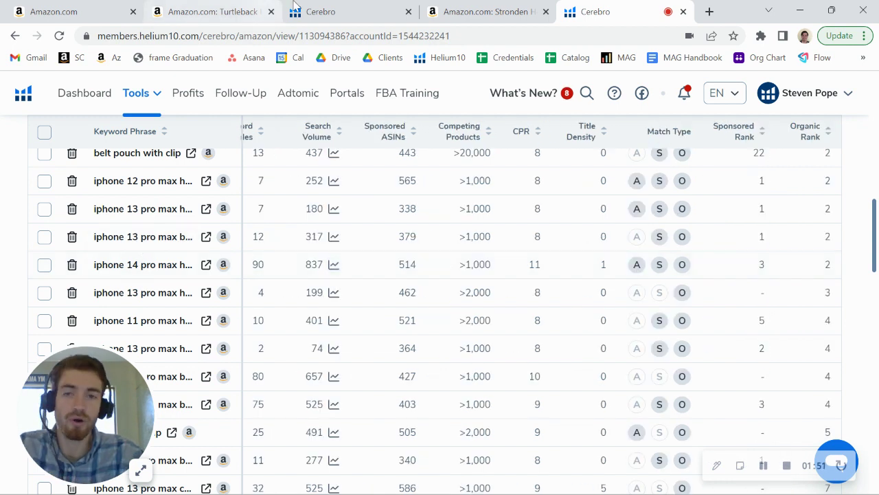
left_click(316, 7)
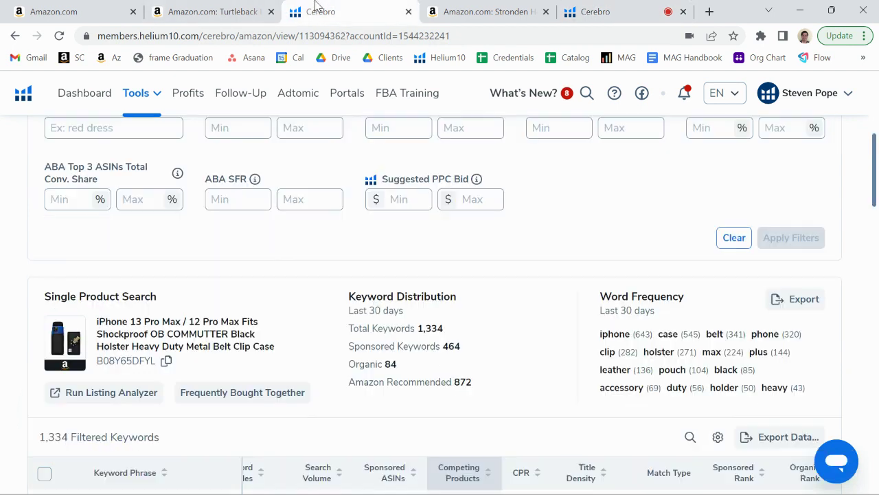
left_click(252, 6)
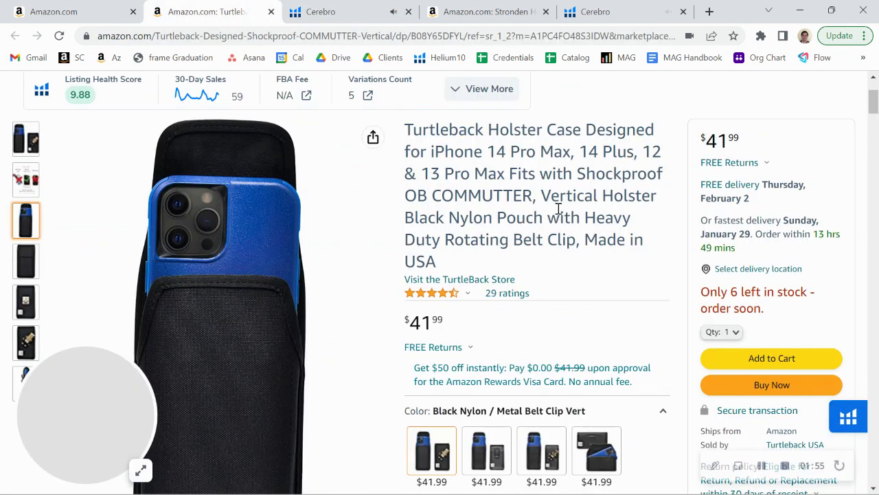
scroll(559, 208, "down", 4)
scroll(560, 214, "down", 6)
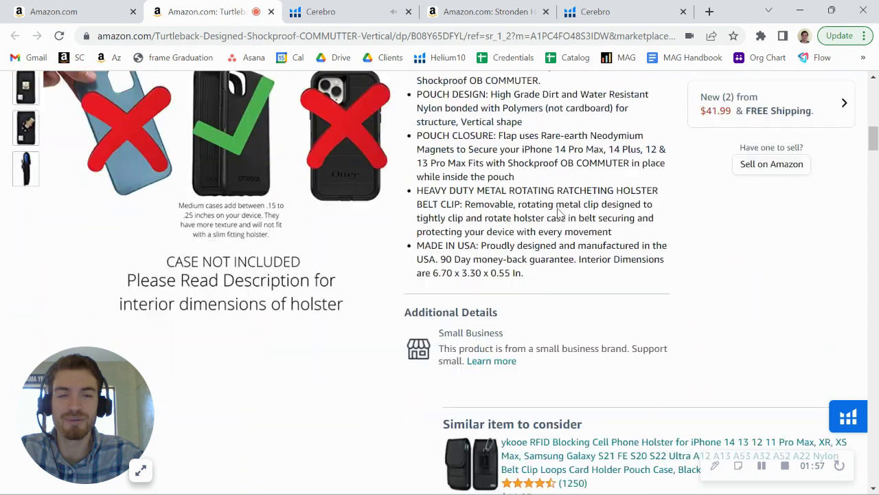
scroll(559, 214, "down", 2)
scroll(558, 213, "down", 3)
scroll(559, 212, "up", 5)
scroll(558, 208, "up", 3)
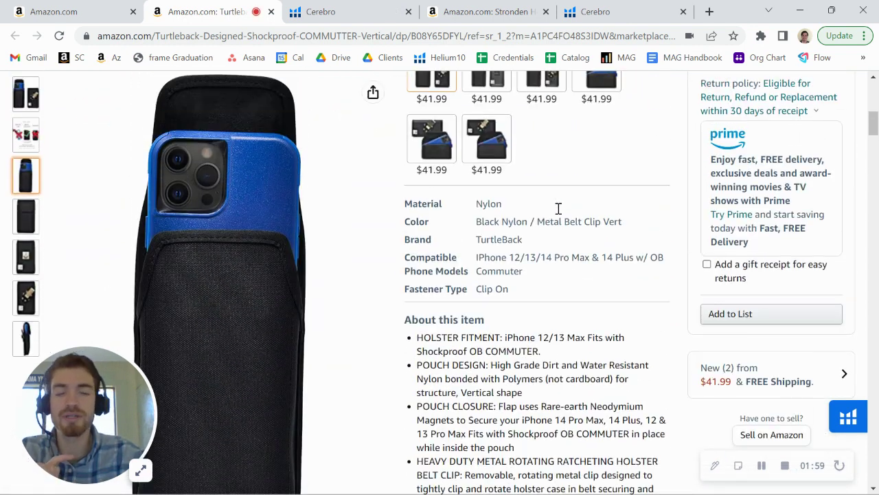
scroll(558, 210, "up", 1)
scroll(558, 211, "up", 2)
scroll(557, 210, "up", 1)
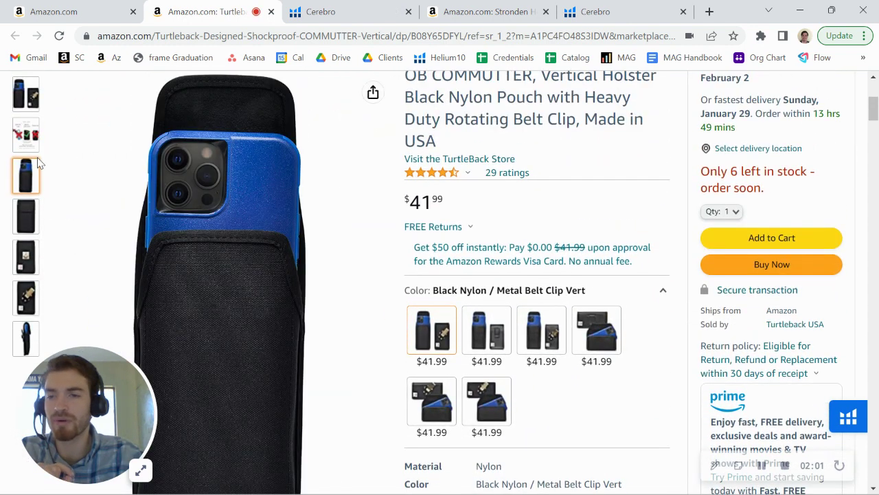
mouse_move(26, 133)
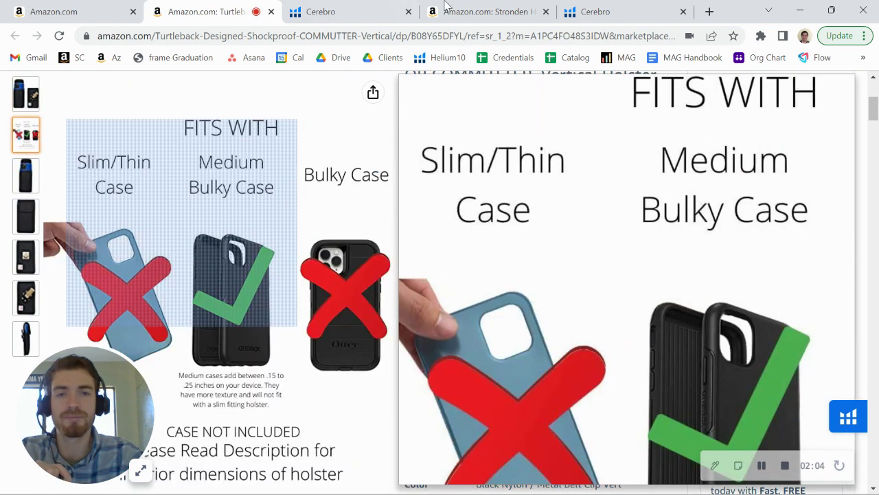
left_click(447, 7)
mouse_move(25, 192)
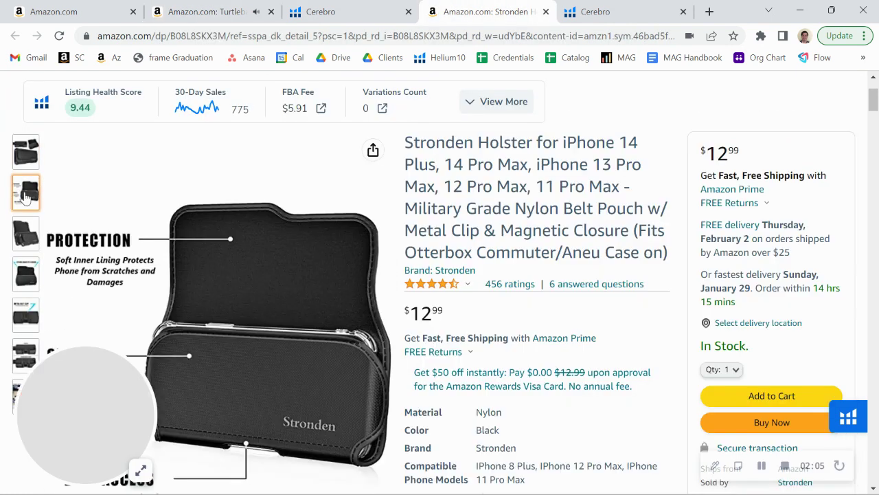
scroll(21, 240, "down", 1)
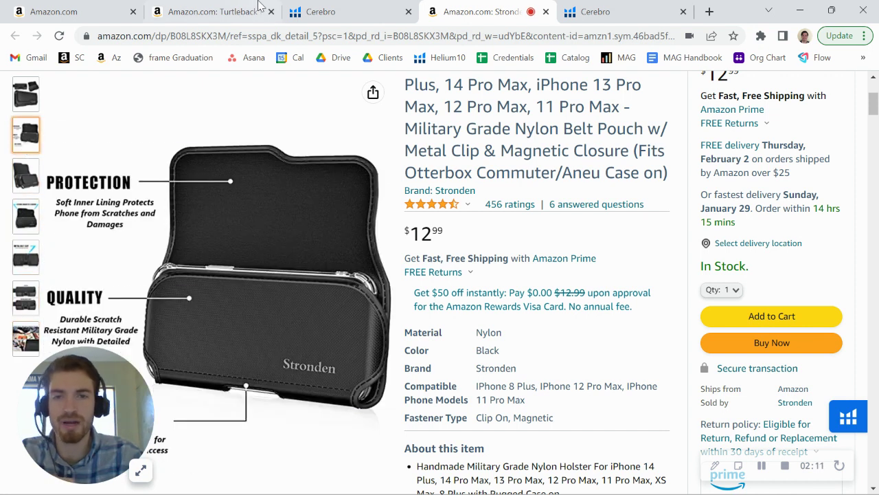
left_click(215, 7)
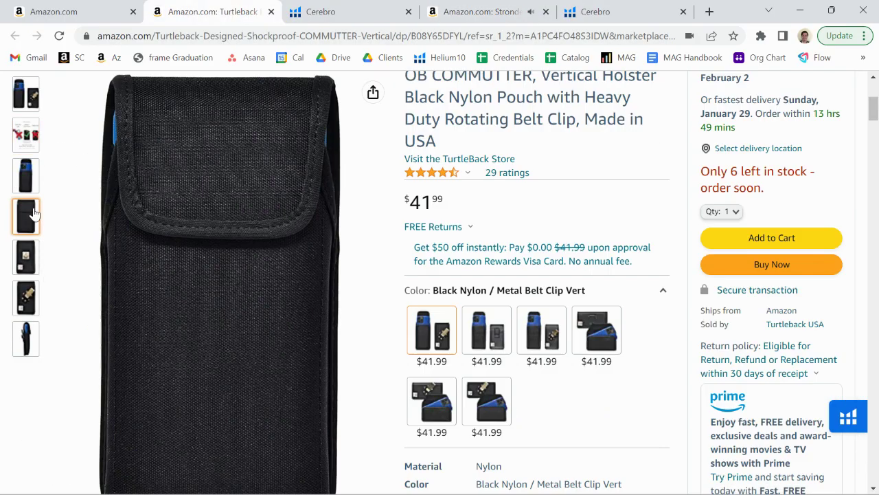
Skim the lower sections of the Turtleback listing.
scroll(479, 268, "down", 10)
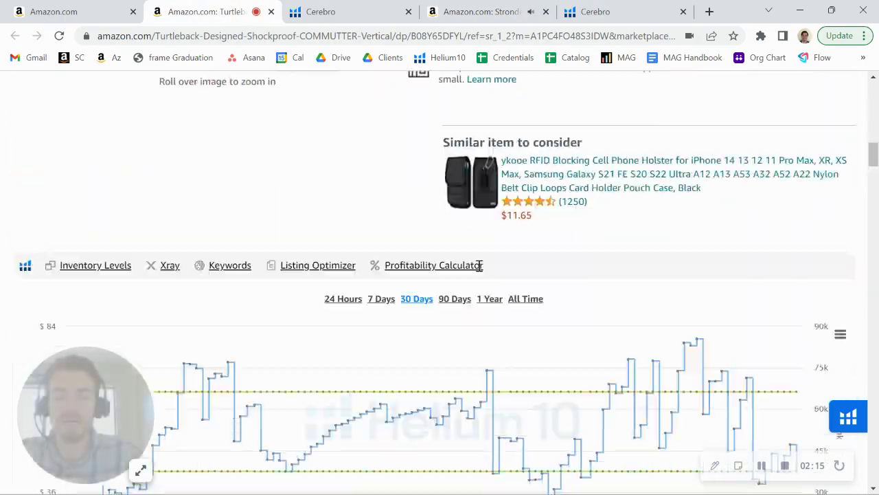
scroll(479, 268, "down", 5)
scroll(480, 268, "down", 5)
scroll(480, 268, "down", 5)
scroll(480, 268, "up", 10)
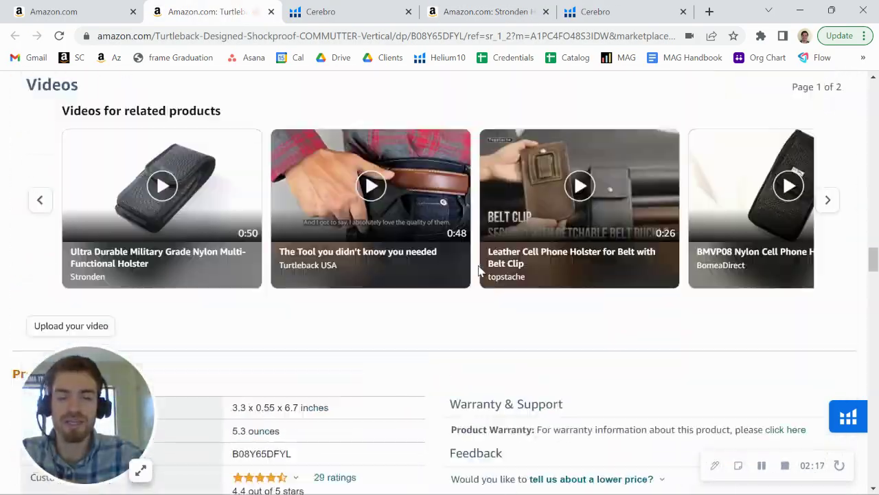
scroll(479, 268, "up", 10)
Scroll through the Stronden listing's price charts, videos, Q&A and similar items, then back up.
left_click(497, 9)
scroll(494, 248, "down", 10)
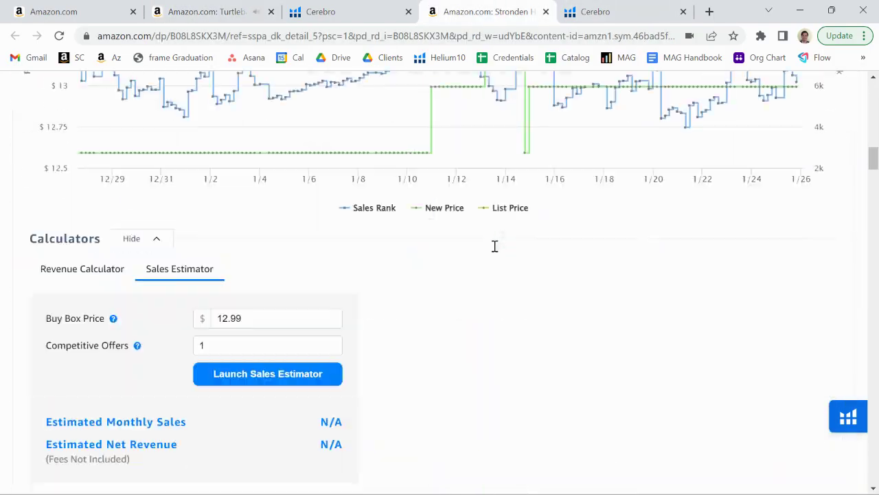
scroll(494, 248, "down", 10)
scroll(494, 247, "down", 5)
scroll(494, 251, "down", 5)
scroll(495, 250, "down", 5)
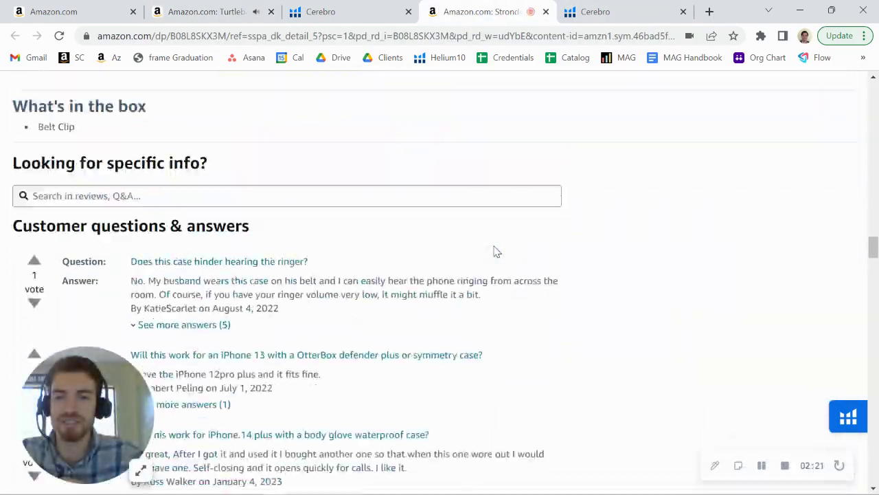
scroll(495, 251, "down", 3)
scroll(494, 251, "down", 5)
scroll(495, 247, "up", 5)
scroll(495, 247, "up", 10)
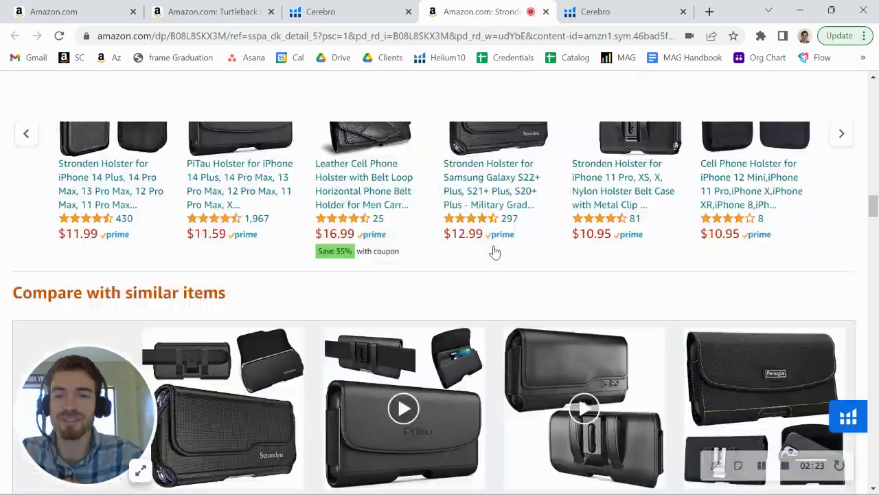
scroll(494, 248, "up", 10)
scroll(495, 247, "up", 10)
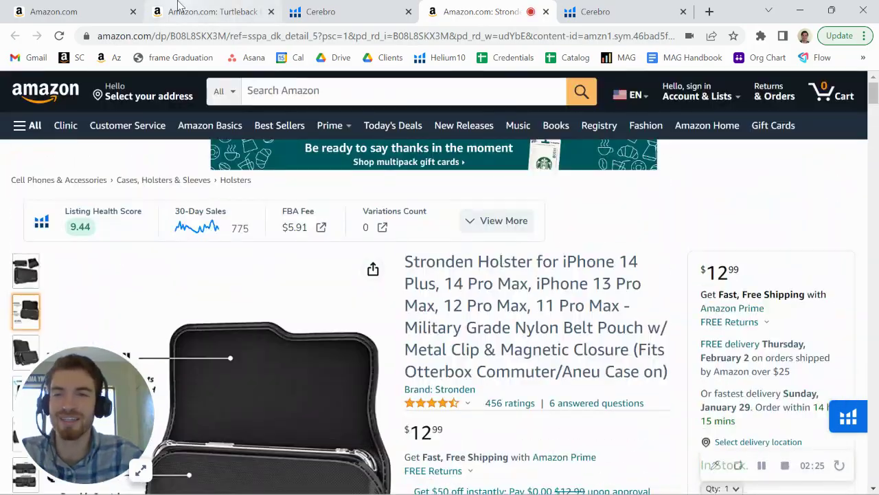
Return to the Turtleback listing, then highlight its 872 Amazon Recommended keywords in Cerebro.
left_click(199, 11)
scroll(477, 211, "up", 10)
scroll(477, 211, "up", 10)
scroll(478, 211, "up", 3)
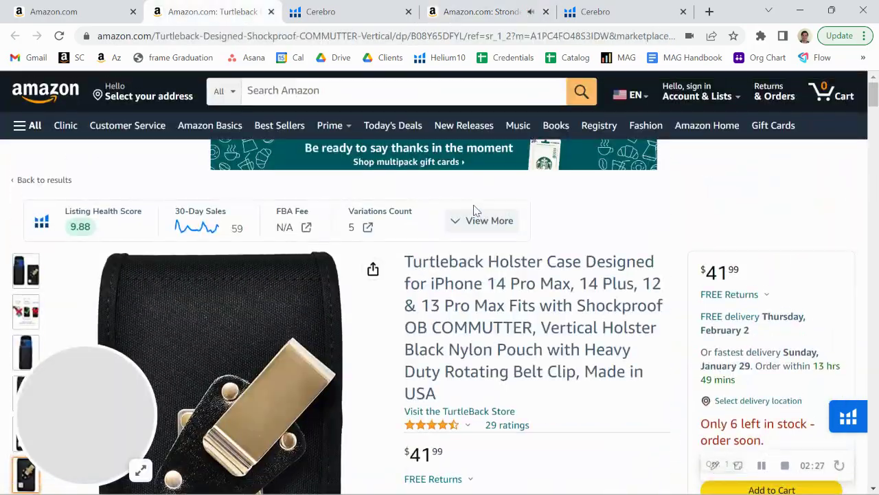
scroll(531, 287, "down", 2)
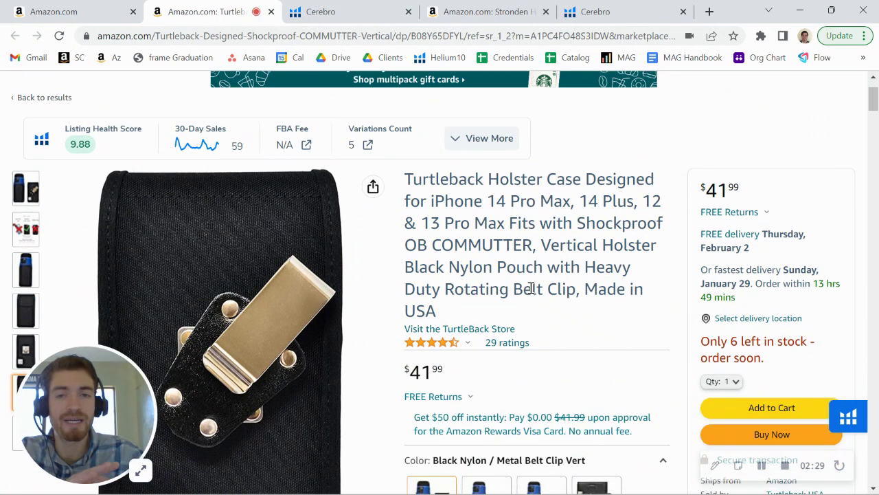
left_click(383, 20)
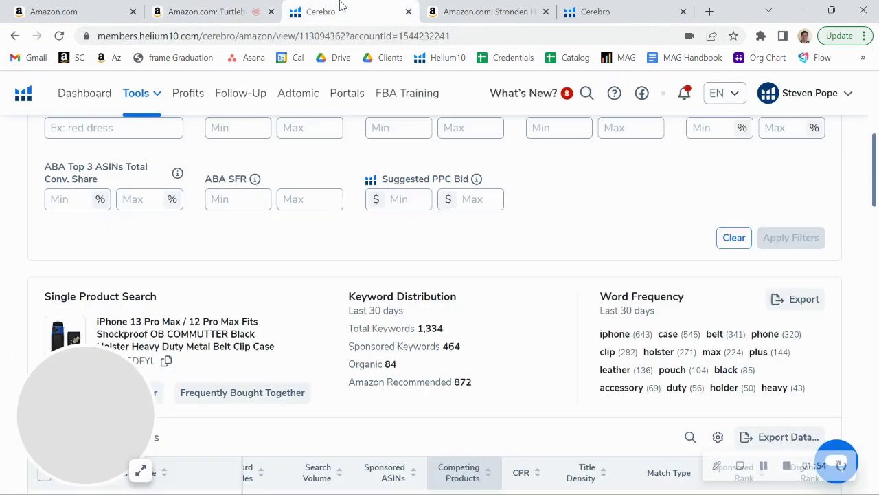
left_click_drag(348, 382, 398, 374)
left_click(398, 374)
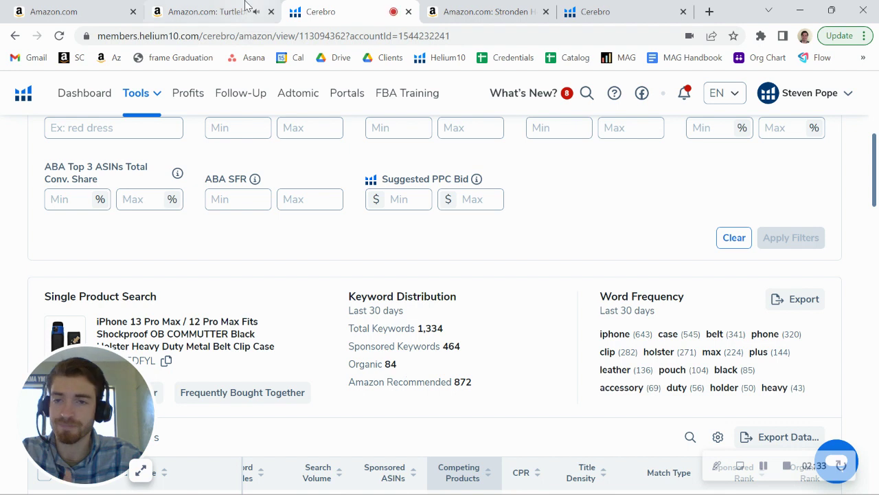
Select the Turtleback product title and skim its colour variants and specs.
left_click(241, 7)
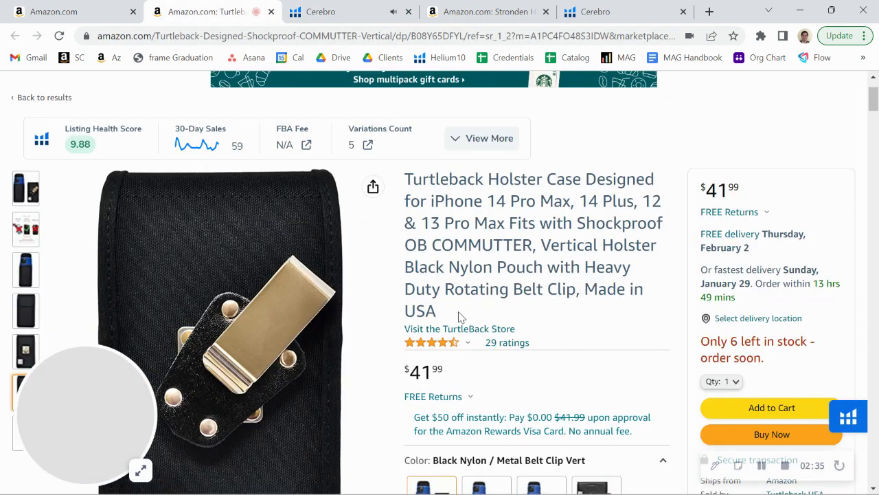
left_click_drag(443, 317, 429, 201)
scroll(514, 255, "down", 5)
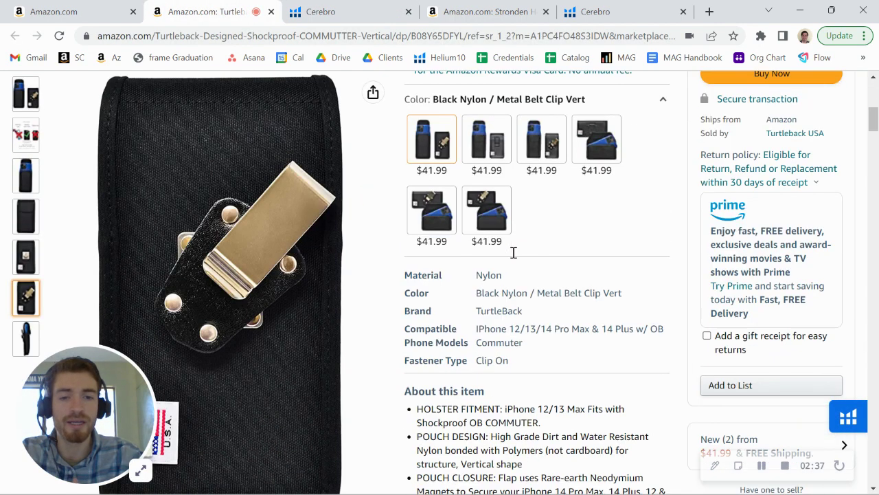
scroll(514, 257, "down", 4)
scroll(514, 257, "up", 1)
scroll(513, 256, "up", 6)
scroll(515, 255, "up", 2)
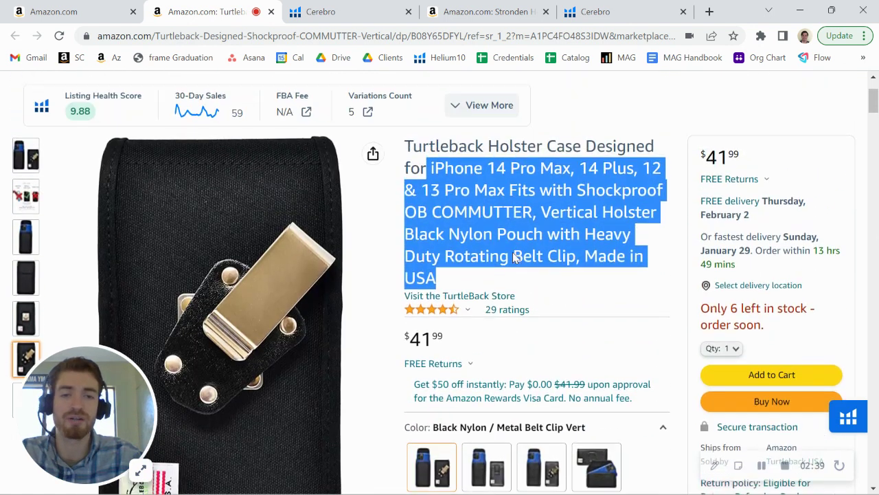
left_click(482, 227)
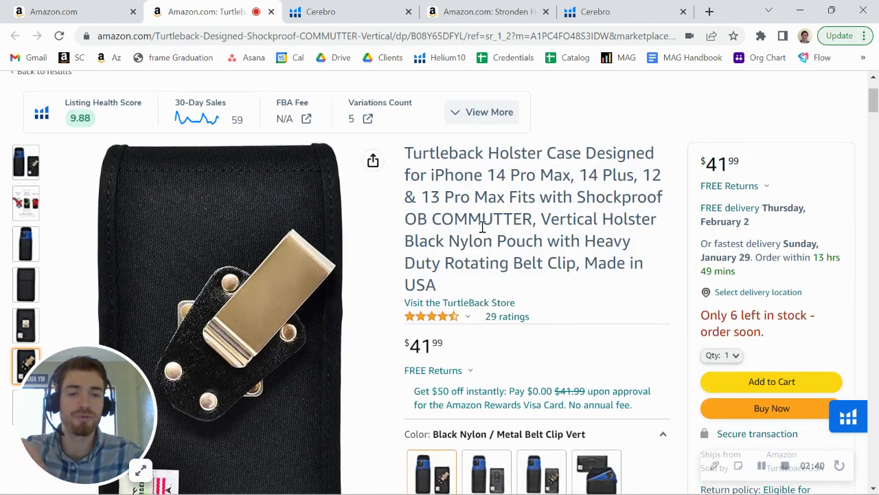
left_click(80, 119)
scroll(164, 295, "down", 1)
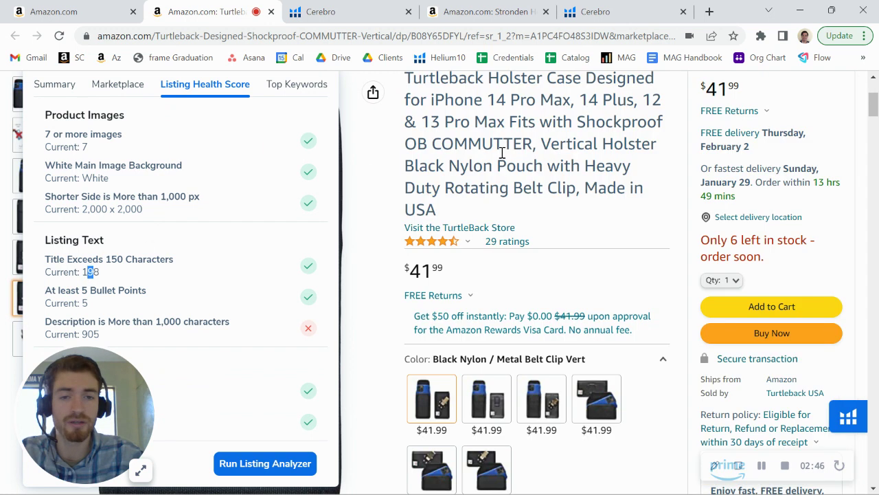
left_click(503, 152)
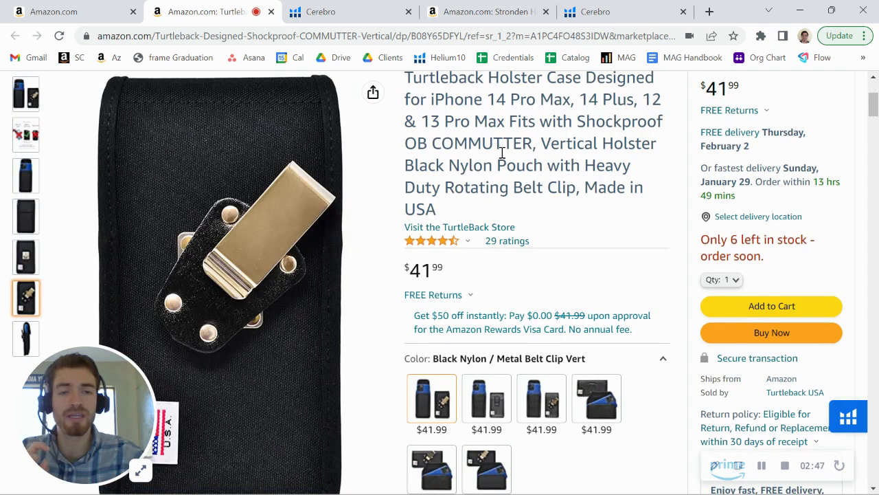
scroll(502, 153, "up", 1)
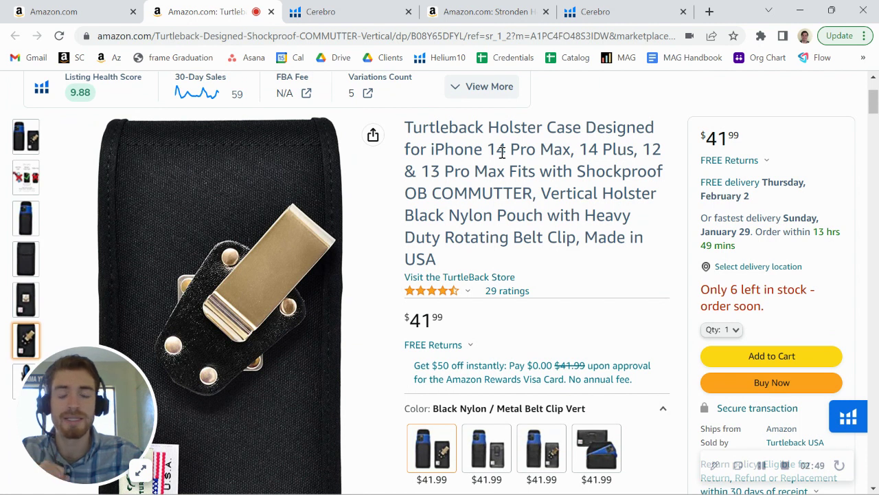
scroll(503, 152, "down", 1)
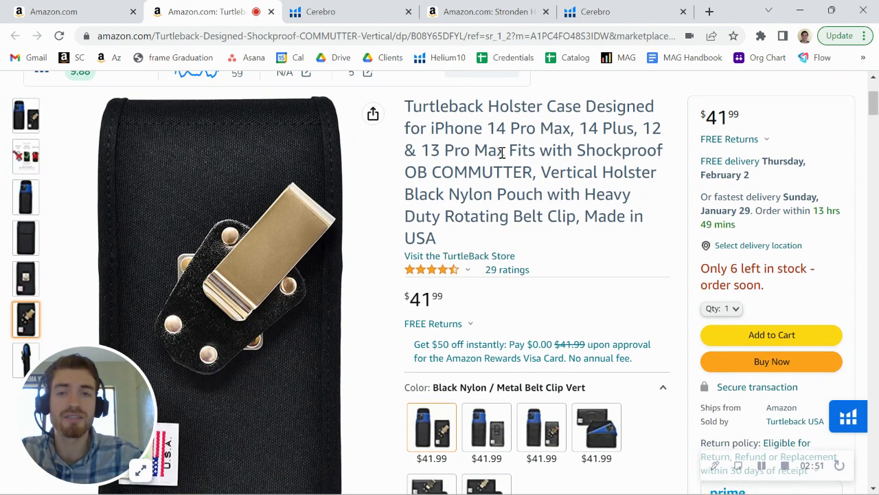
scroll(502, 152, "down", 3)
scroll(502, 152, "down", 5)
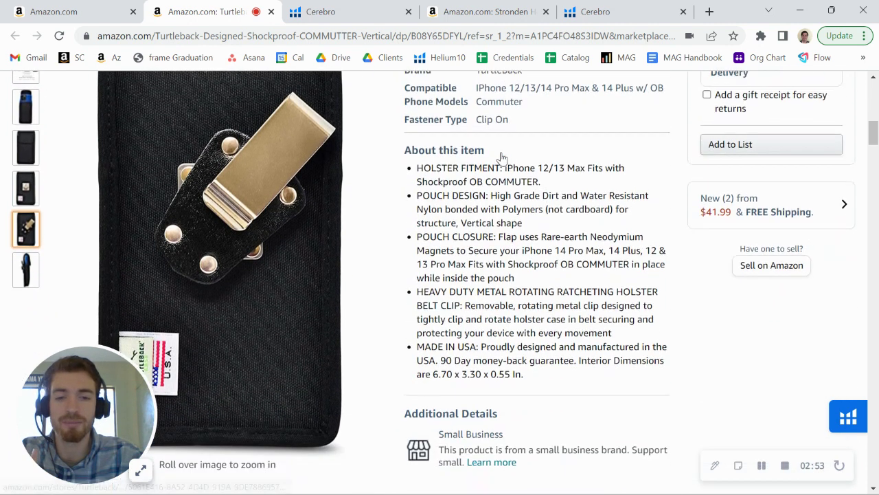
scroll(502, 157, "down", 10)
scroll(502, 157, "down", 10)
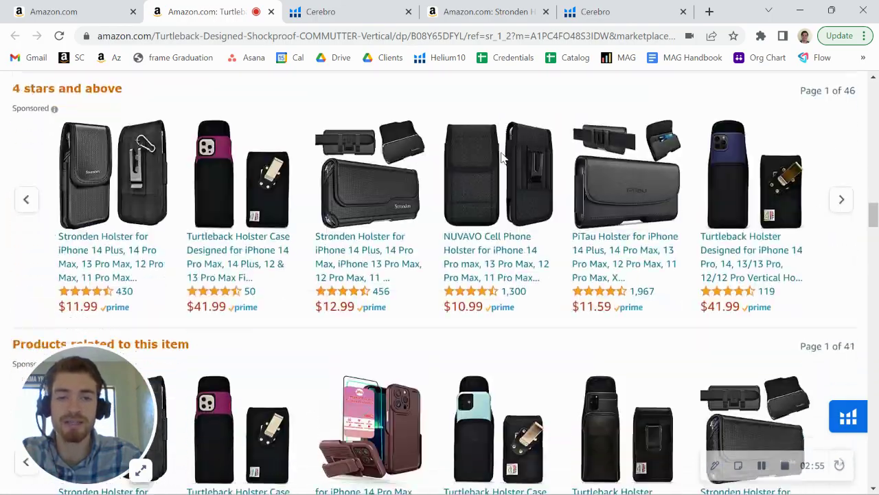
scroll(502, 157, "down", 4)
scroll(502, 158, "up", 10)
scroll(502, 158, "up", 10)
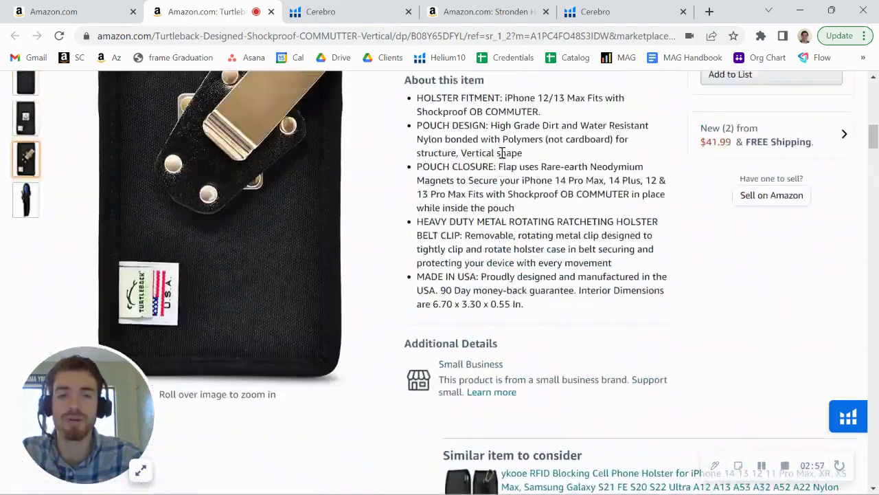
scroll(502, 152, "up", 8)
scroll(502, 152, "up", 2)
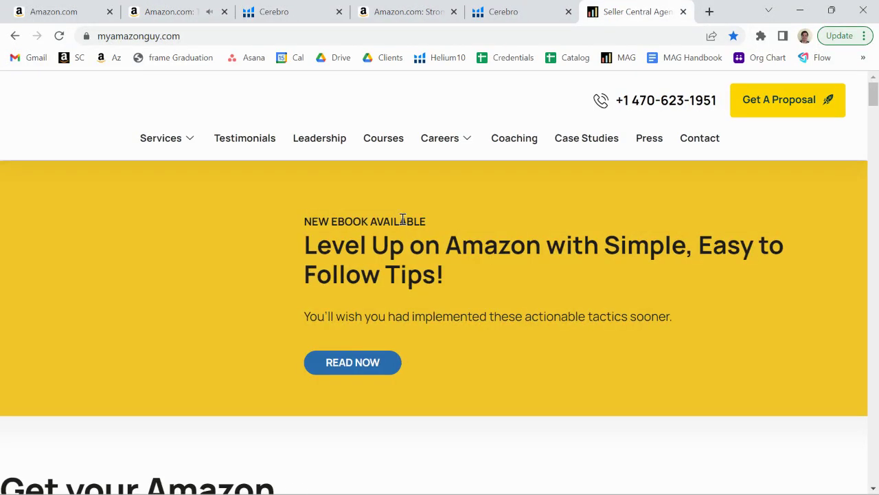
Scroll the myamazonguy.com homepage, then return to the $41.99 Turtleback listing.
scroll(403, 220, "down", 2)
scroll(402, 213, "up", 2)
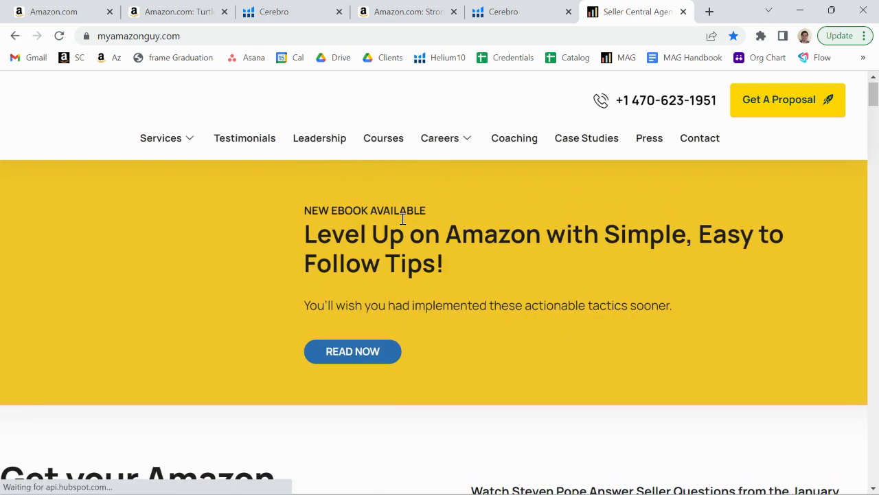
left_click(185, 6)
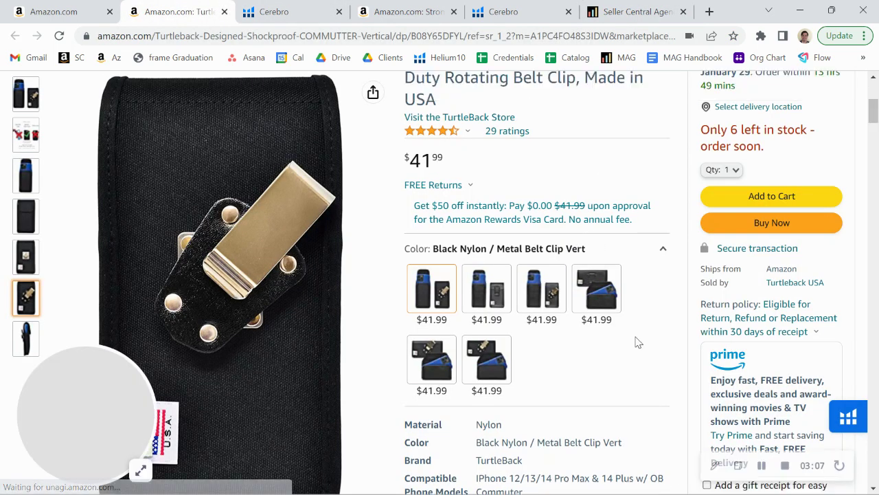